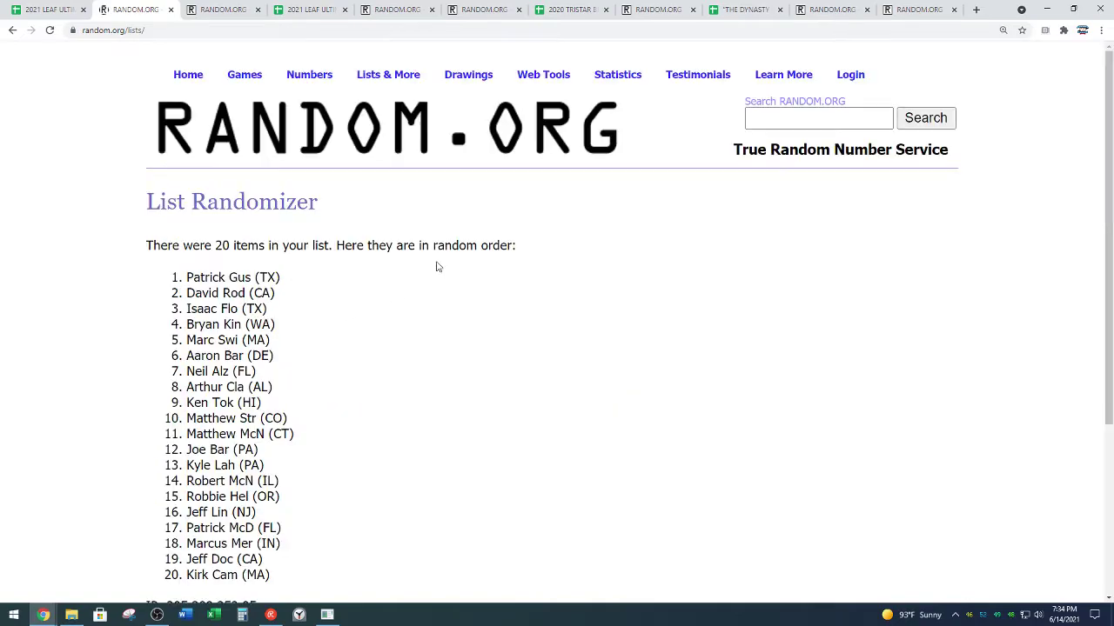
- Copy the full list of 20 randomized participants and highlight the time in the timestamp below it
{"action": "scroll", "coordinate": [421, 241], "scroll_direction": "down", "scroll_amount": 2}
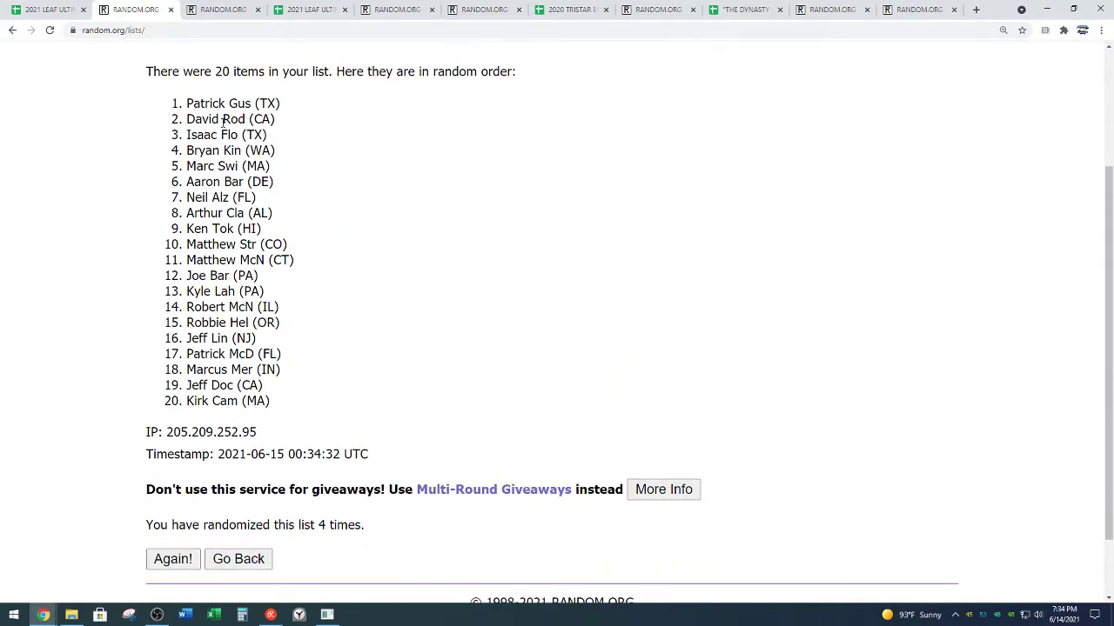
{"action": "left_click_drag", "start_coordinate": [188, 103], "coordinate": [290, 400]}
{"action": "key", "text": "ctrl+c"}
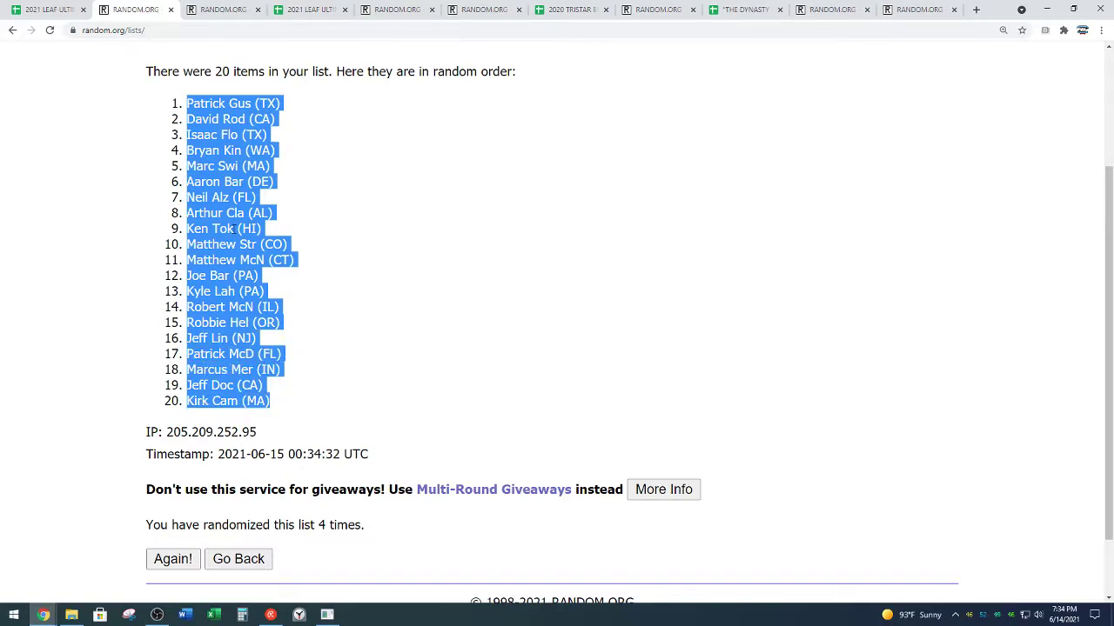
{"action": "right_click", "coordinate": [235, 228]}
{"action": "left_click", "coordinate": [242, 235]}
{"action": "left_click", "coordinate": [368, 300]}
{"action": "scroll", "coordinate": [390, 301], "scroll_direction": "down", "scroll_amount": 1}
{"action": "left_click_drag", "start_coordinate": [318, 442], "coordinate": [414, 446]}
{"action": "left_click", "coordinate": [408, 318]}
{"action": "scroll", "coordinate": [475, 313], "scroll_direction": "up", "scroll_amount": 2}
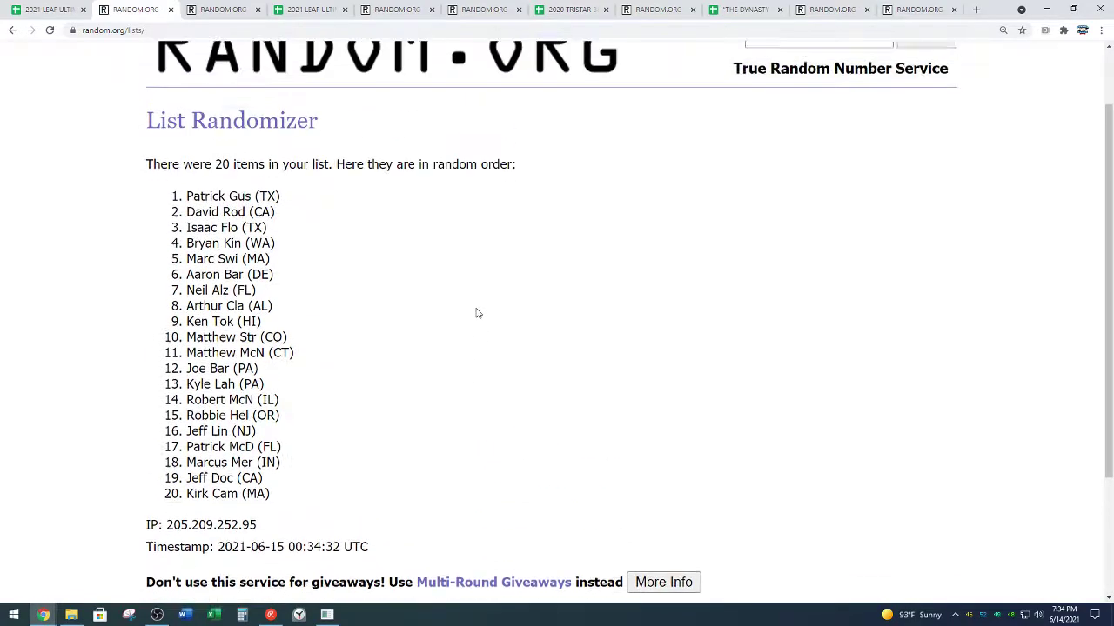
{"action": "scroll", "coordinate": [504, 314], "scroll_direction": "down", "scroll_amount": 1}
- Paste the randomized participants into the case break #1 Google Sheets spreadsheet, starting at cell A1
{"action": "left_click", "coordinate": [48, 9]}
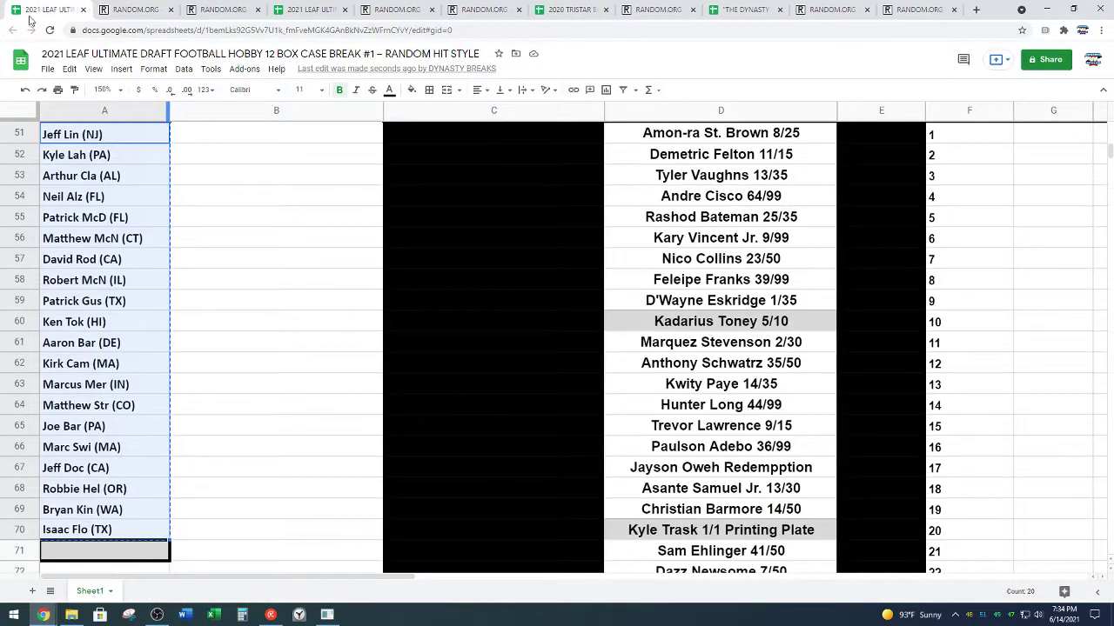
{"action": "scroll", "coordinate": [316, 357], "scroll_direction": "up", "scroll_amount": 5}
{"action": "scroll", "coordinate": [316, 357], "scroll_direction": "up", "scroll_amount": 5}
{"action": "left_click", "coordinate": [146, 138]}
{"action": "key", "text": "ctrl+v"}
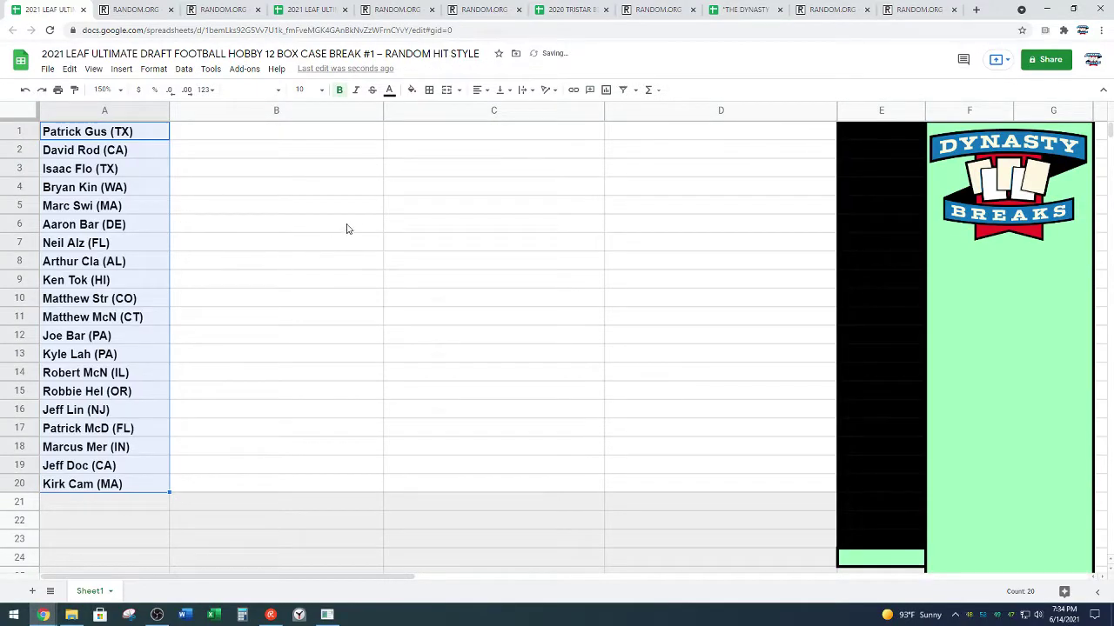
{"action": "left_click", "coordinate": [331, 276]}
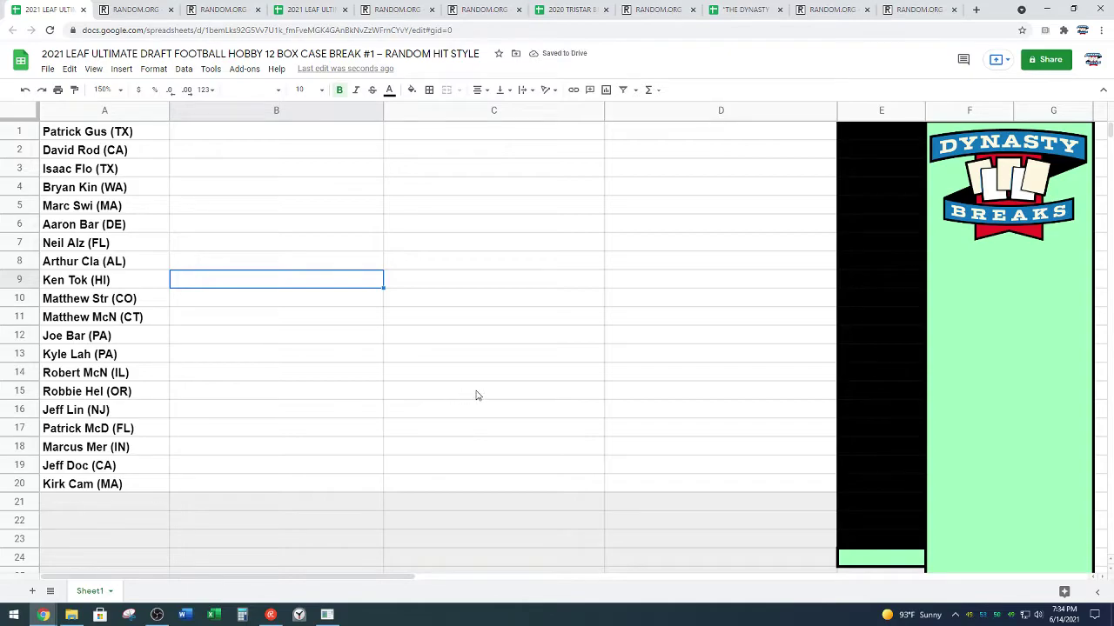
- Go through the HITS (3 Per Spot) list and copy all of its entries down to D110
{"action": "scroll", "coordinate": [461, 395], "scroll_direction": "down", "scroll_amount": 8}
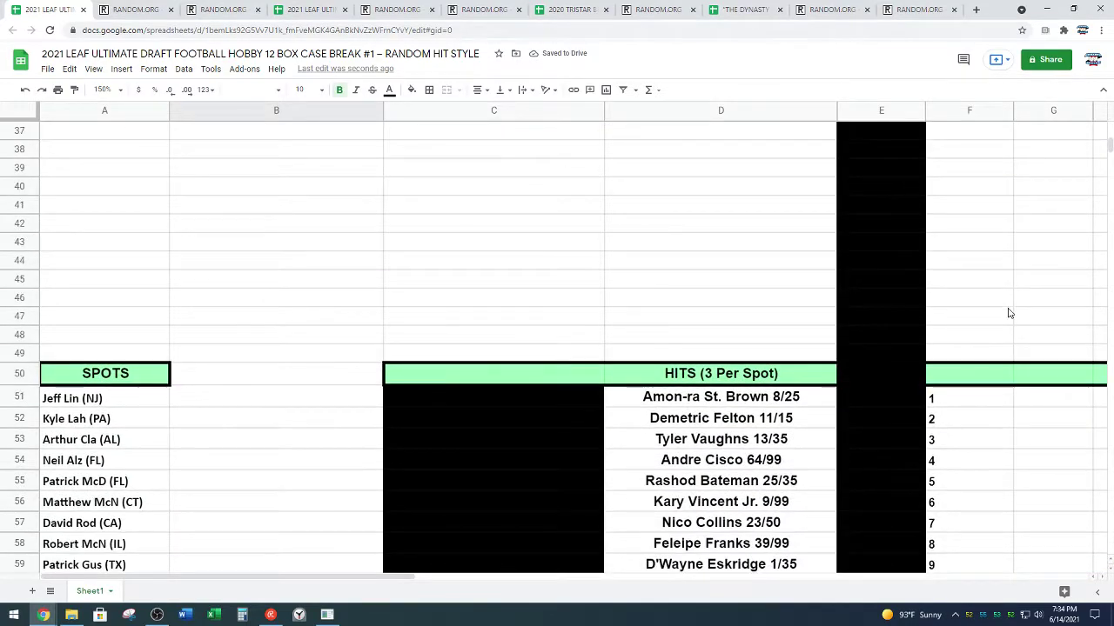
{"action": "scroll", "coordinate": [1013, 318], "scroll_direction": "down", "scroll_amount": 4}
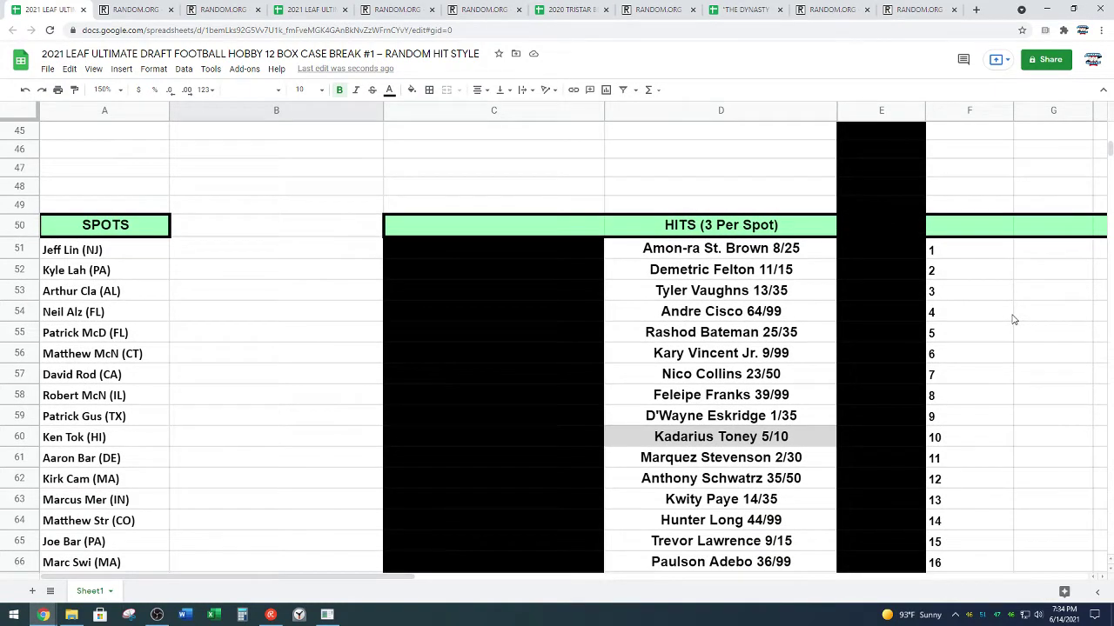
{"action": "scroll", "coordinate": [1013, 318], "scroll_direction": "down", "scroll_amount": 2}
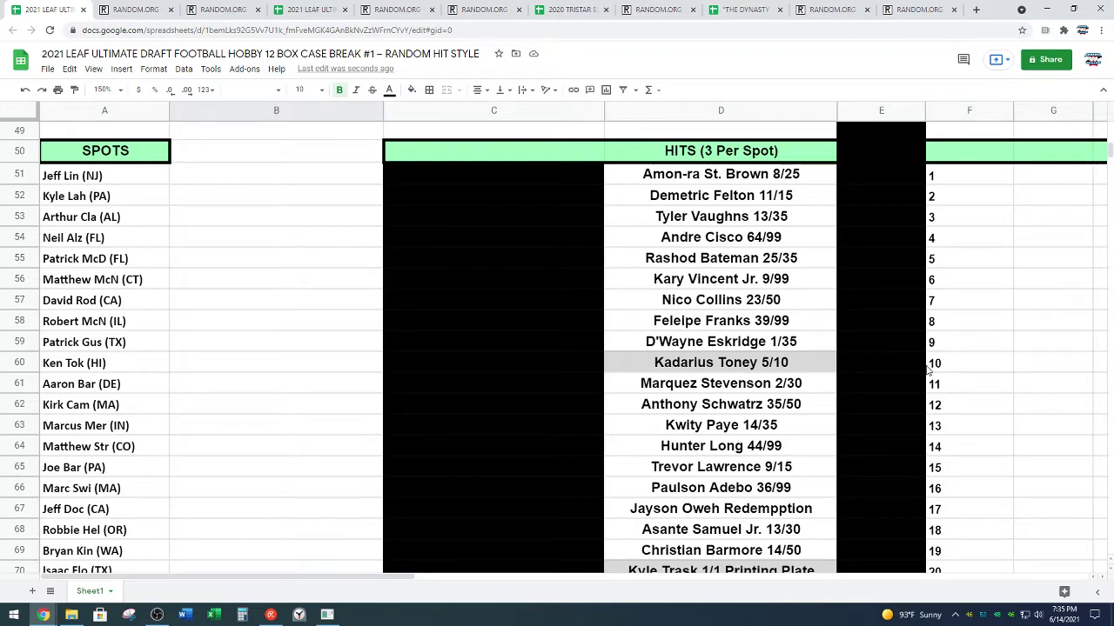
{"action": "scroll", "coordinate": [869, 332], "scroll_direction": "down", "scroll_amount": 3}
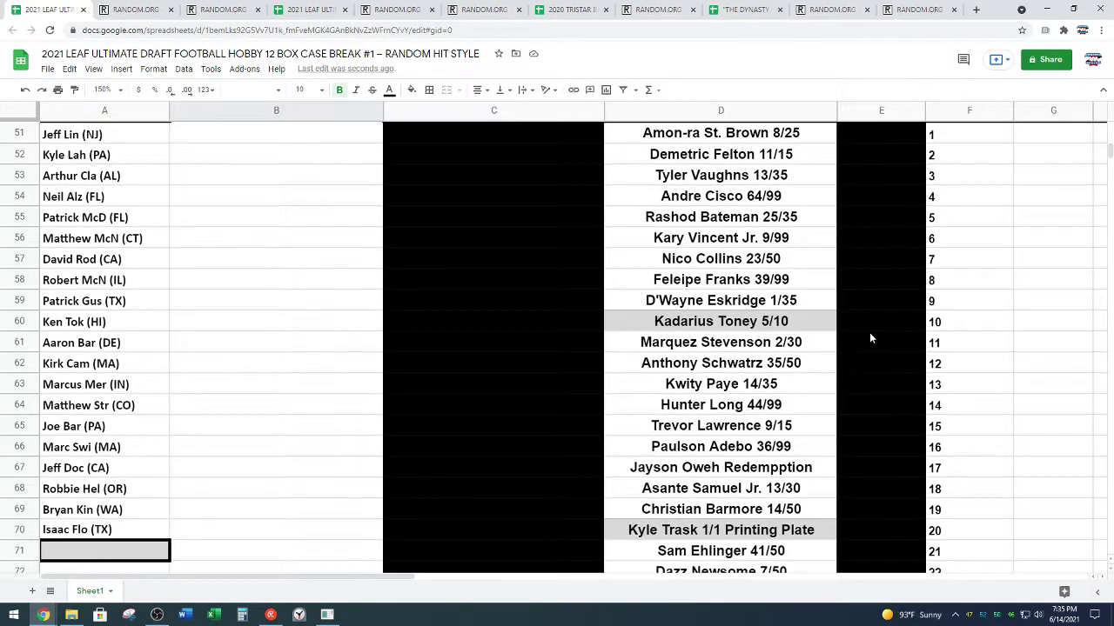
{"action": "scroll", "coordinate": [872, 334], "scroll_direction": "down", "scroll_amount": 4}
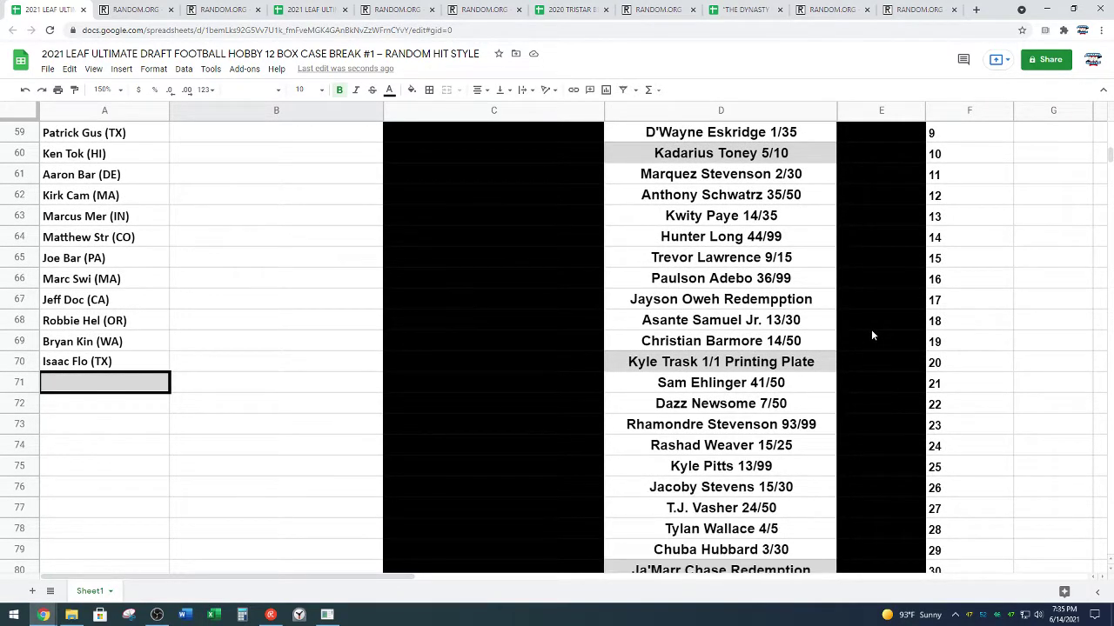
{"action": "scroll", "coordinate": [872, 335], "scroll_direction": "down", "scroll_amount": 4}
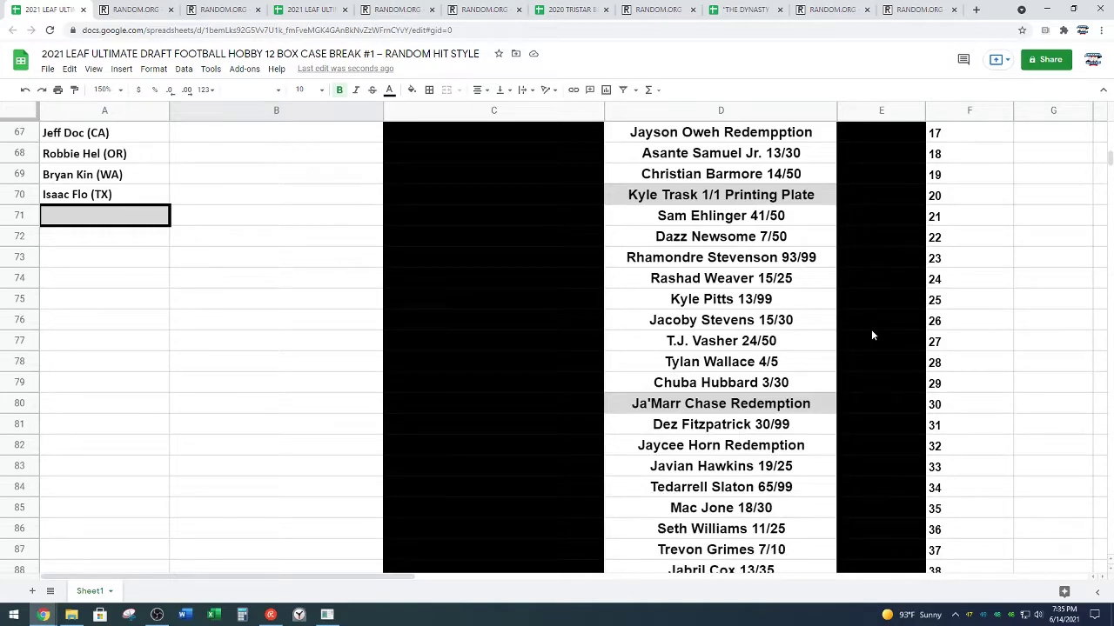
{"action": "scroll", "coordinate": [874, 334], "scroll_direction": "down", "scroll_amount": 4}
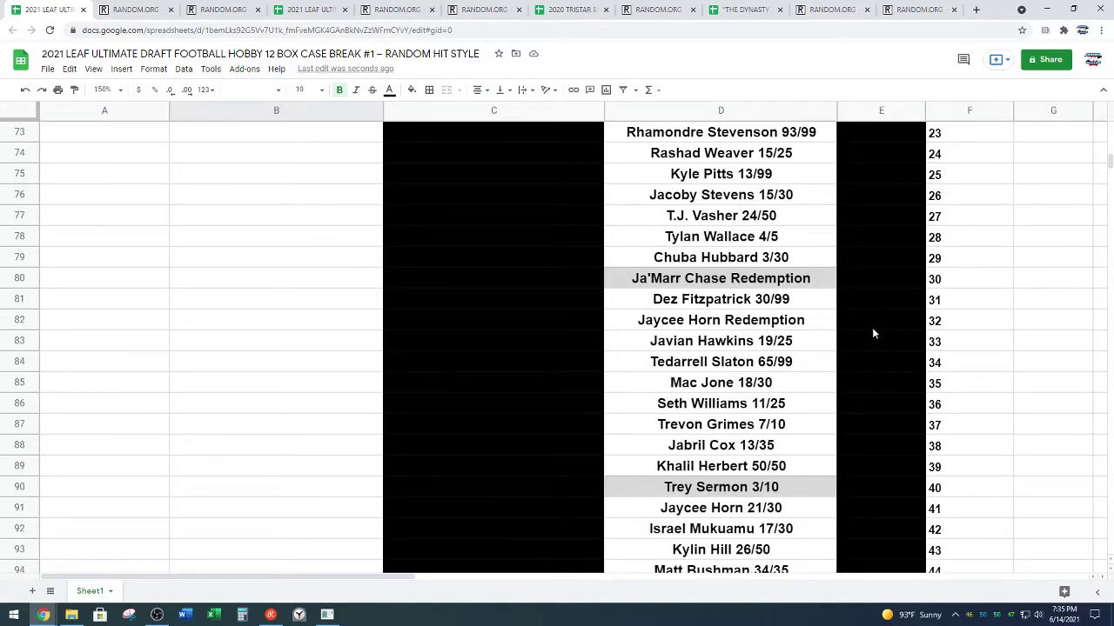
{"action": "scroll", "coordinate": [873, 334], "scroll_direction": "down", "scroll_amount": 4}
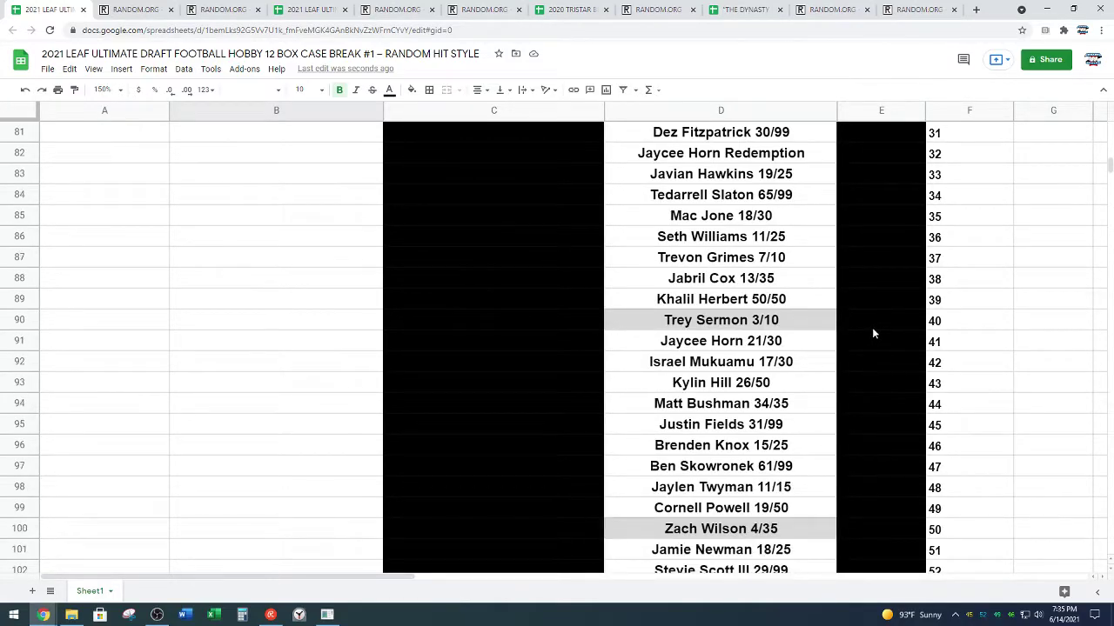
{"action": "scroll", "coordinate": [874, 334], "scroll_direction": "down", "scroll_amount": 4}
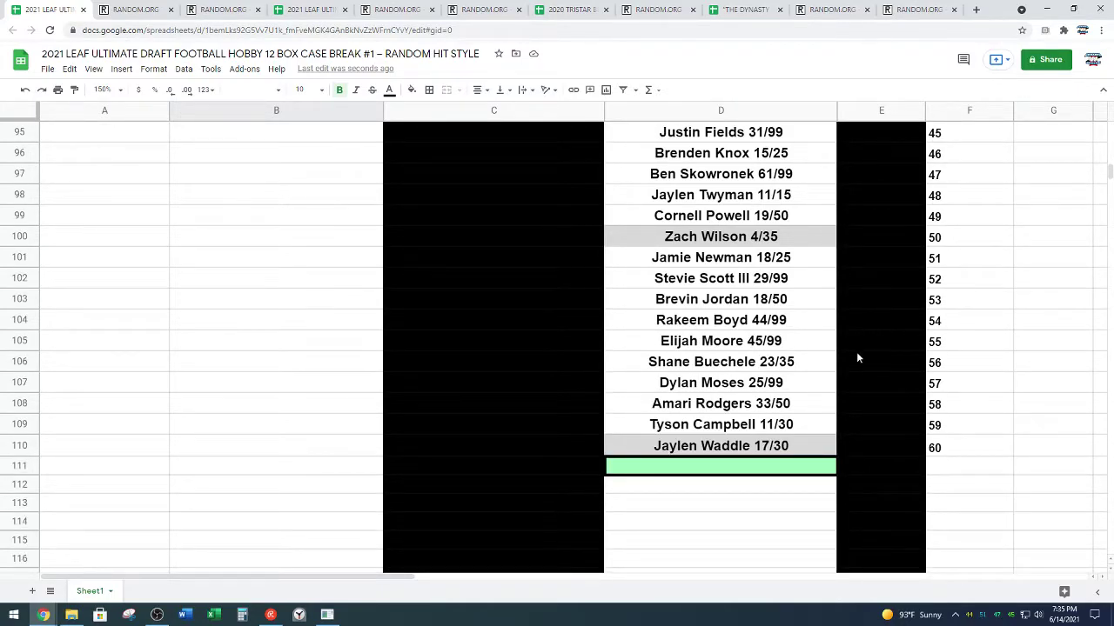
{"action": "left_click_drag", "start_coordinate": [808, 446], "coordinate": [754, 234]}
{"action": "key", "text": "ctrl+c"}
{"action": "scroll", "coordinate": [718, 349], "scroll_direction": "down", "scroll_amount": 12}
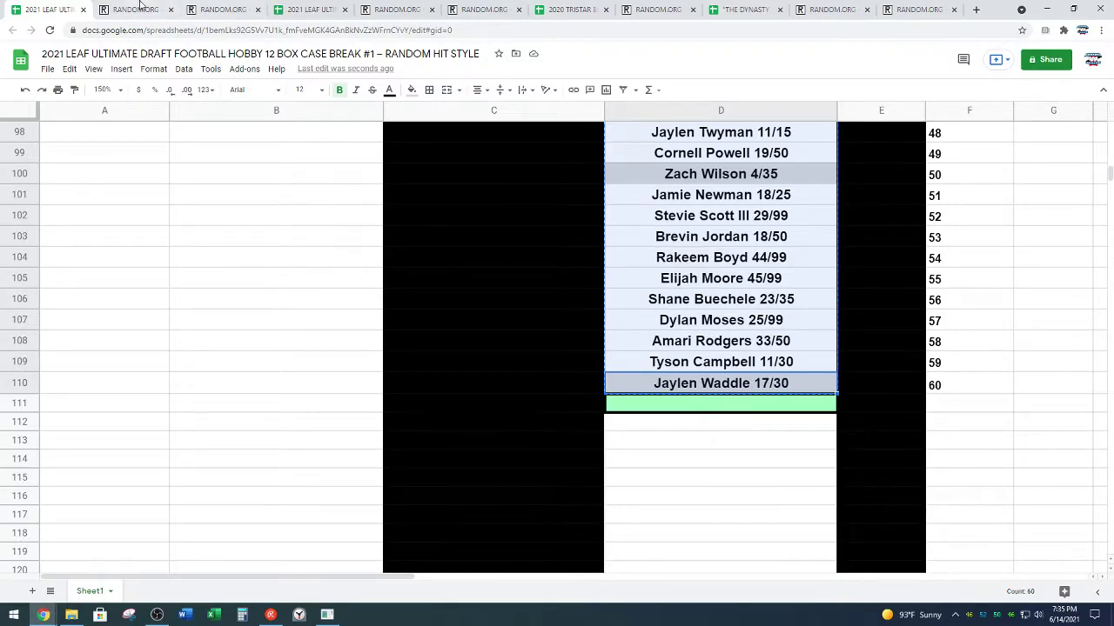
- Paste the copied hits into an empty RANDOM.ORG List Randomizer form and randomize them
{"action": "left_click", "coordinate": [222, 9]}
{"action": "scroll", "coordinate": [280, 274], "scroll_direction": "down", "scroll_amount": 3}
{"action": "right_click", "coordinate": [281, 274]}
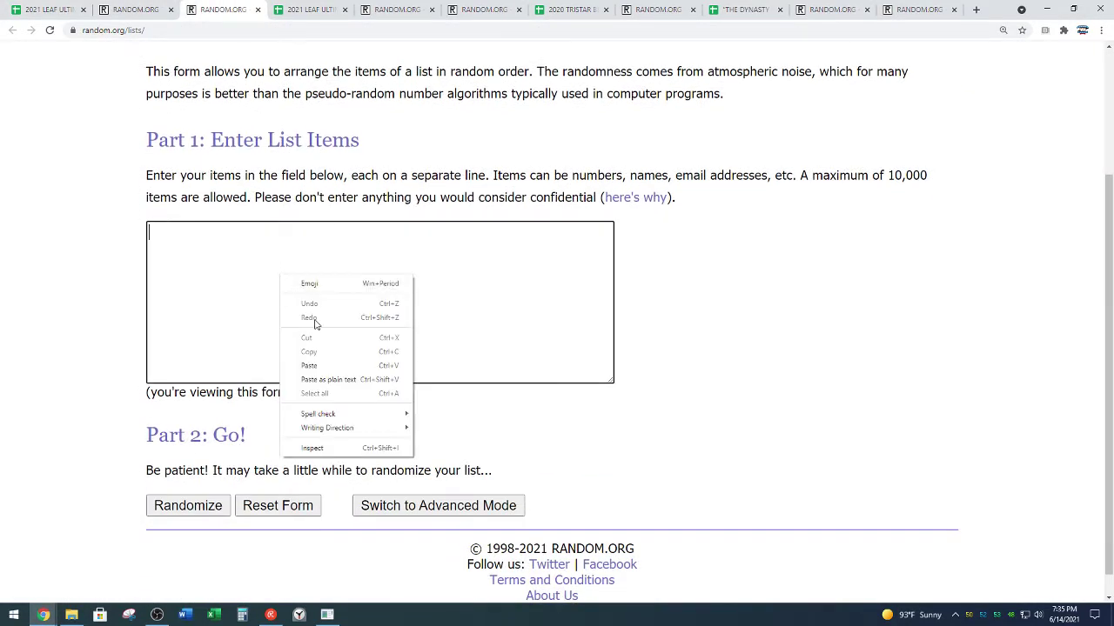
{"action": "left_click", "coordinate": [322, 366]}
{"action": "left_click", "coordinate": [216, 507]}
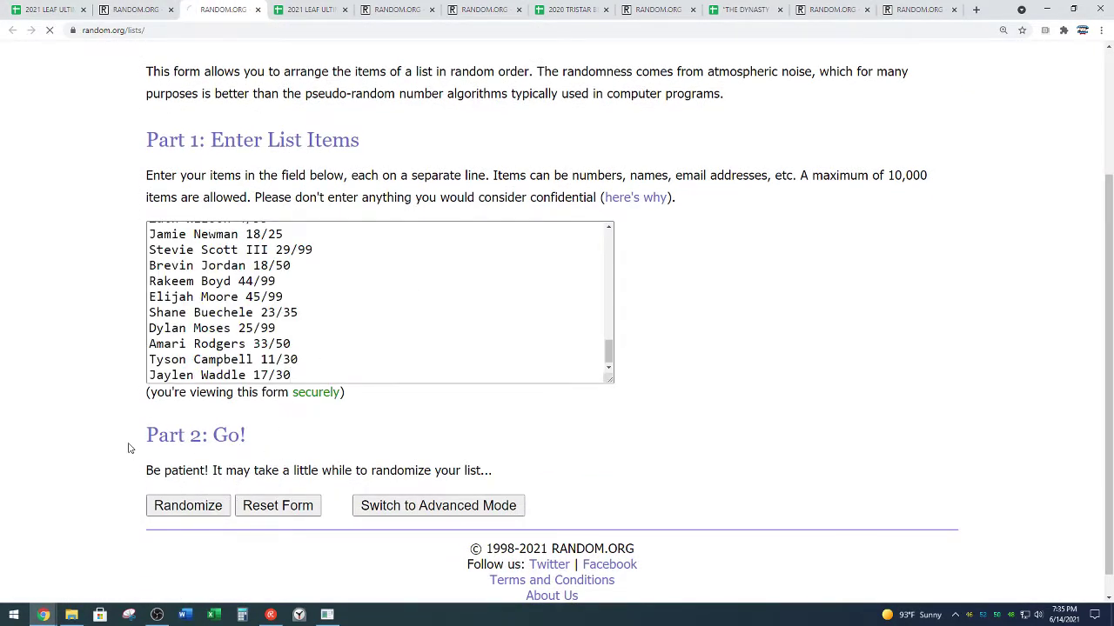
- Randomize the hits list three more times, for four randomizations in all
{"action": "scroll", "coordinate": [132, 439], "scroll_direction": "down", "scroll_amount": 7}
{"action": "scroll", "coordinate": [133, 434], "scroll_direction": "down", "scroll_amount": 3}
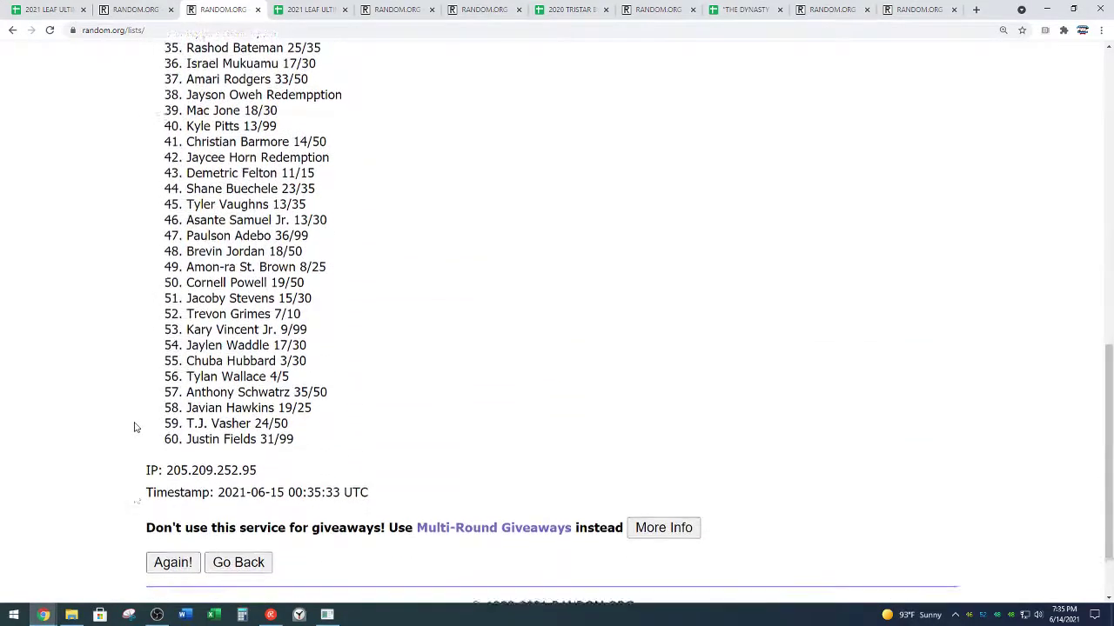
{"action": "left_click", "coordinate": [171, 477]}
{"action": "scroll", "coordinate": [116, 360], "scroll_direction": "down", "scroll_amount": 9}
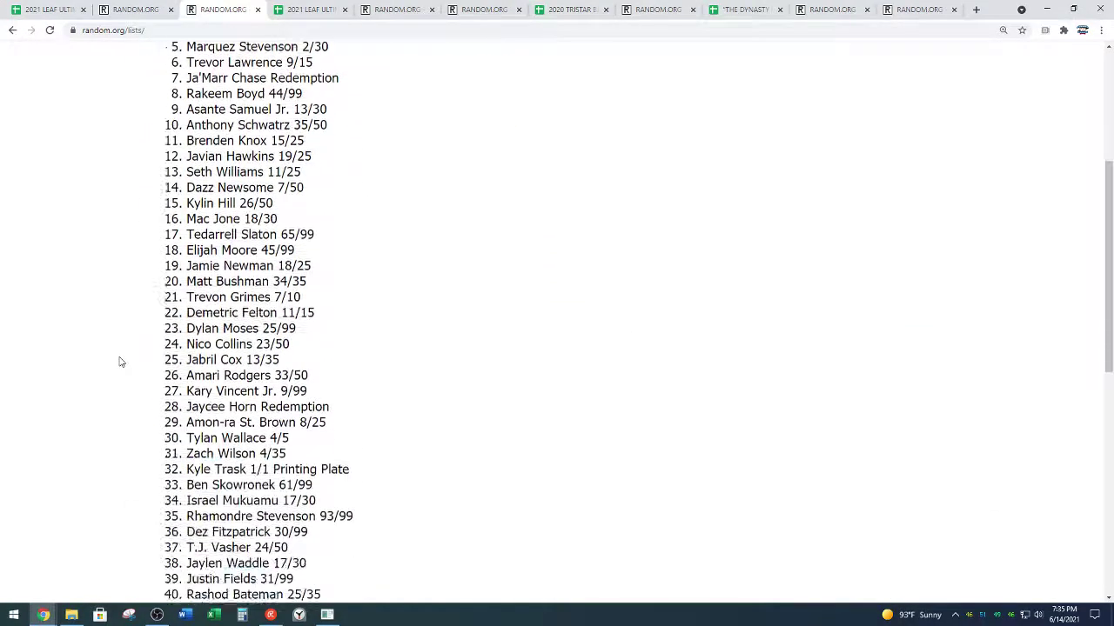
{"action": "left_click", "coordinate": [172, 481]}
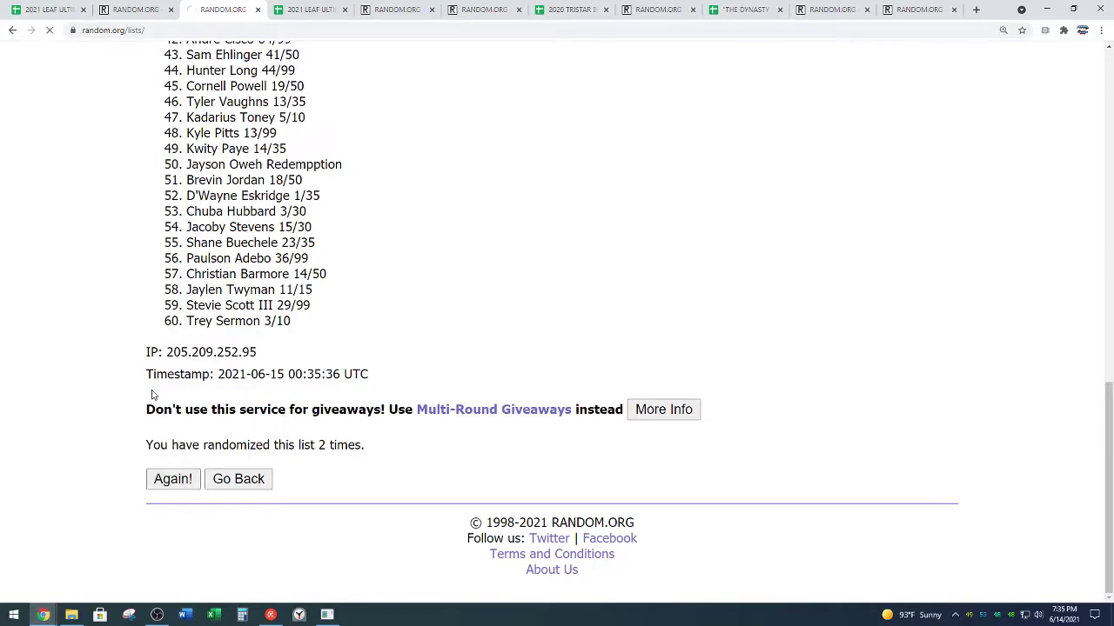
{"action": "scroll", "coordinate": [144, 393], "scroll_direction": "down", "scroll_amount": 4}
{"action": "scroll", "coordinate": [137, 394], "scroll_direction": "down", "scroll_amount": 5}
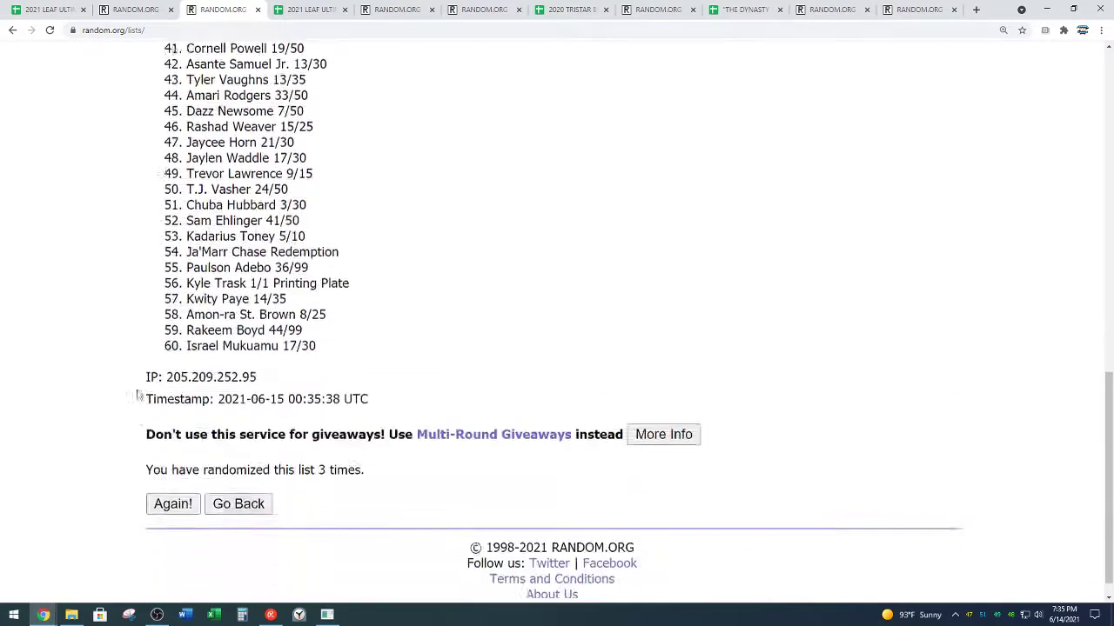
{"action": "left_click", "coordinate": [161, 479]}
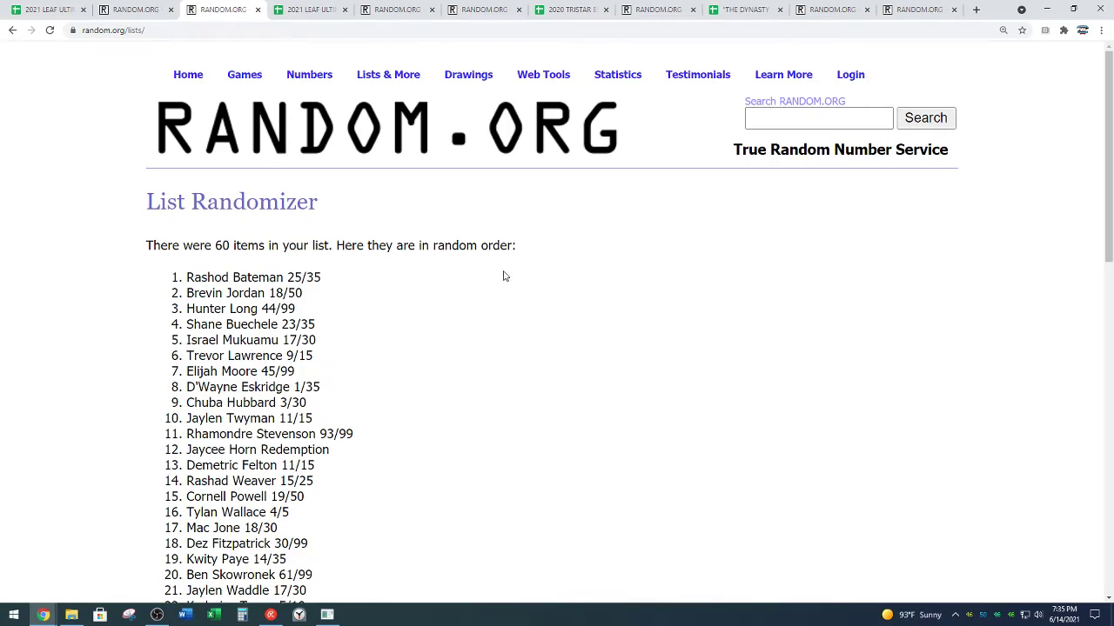
- Review the final random order of the hits, highlight the time in the timestamp, and copy all 60 items
{"action": "scroll", "coordinate": [503, 276], "scroll_direction": "down", "scroll_amount": 3}
{"action": "scroll", "coordinate": [501, 273], "scroll_direction": "down", "scroll_amount": 2}
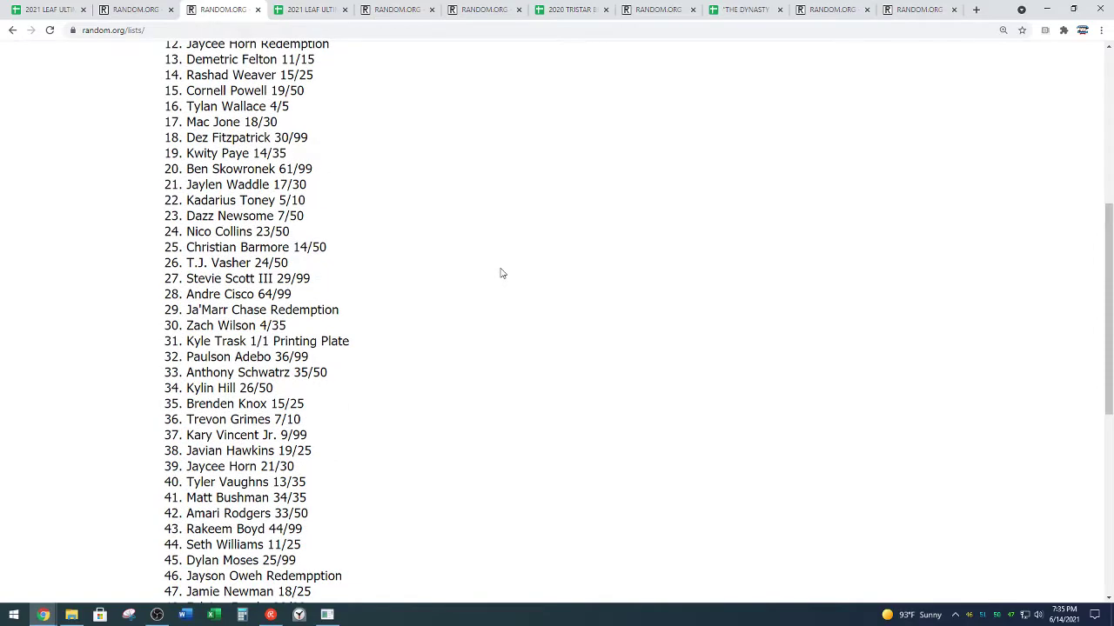
{"action": "scroll", "coordinate": [501, 273], "scroll_direction": "down", "scroll_amount": 1}
{"action": "scroll", "coordinate": [500, 273], "scroll_direction": "down", "scroll_amount": 3}
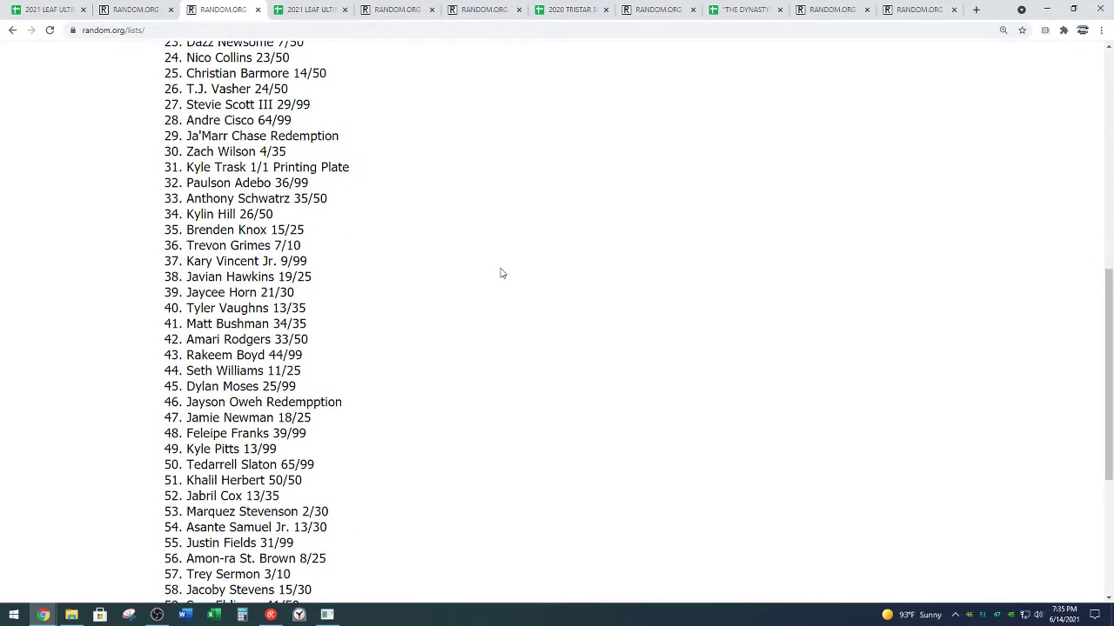
{"action": "scroll", "coordinate": [500, 273], "scroll_direction": "down", "scroll_amount": 2}
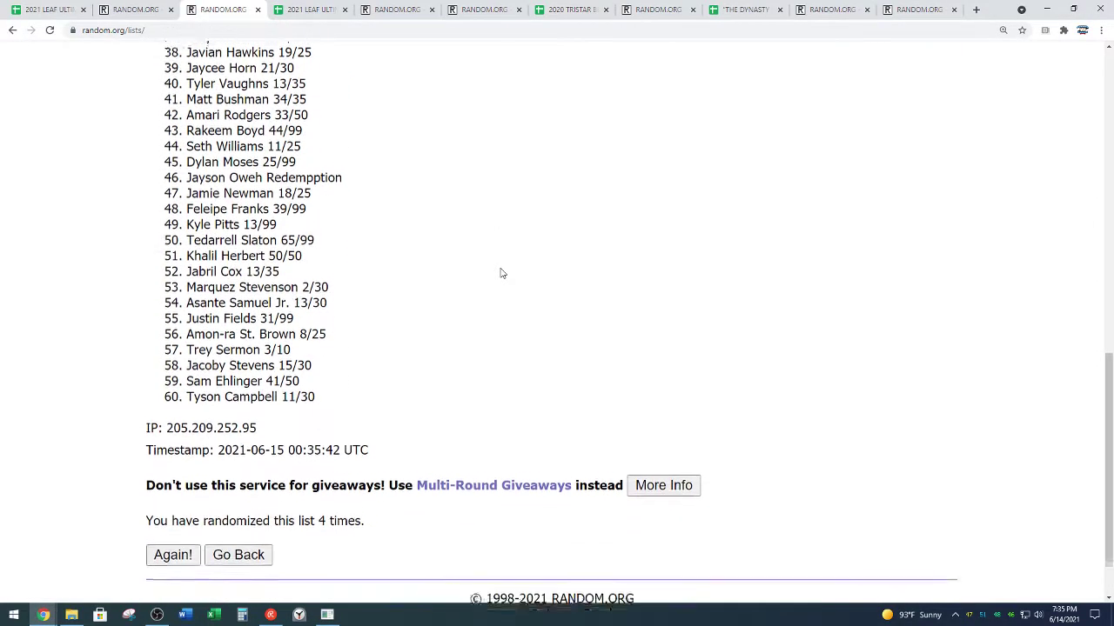
{"action": "left_click_drag", "start_coordinate": [323, 512], "coordinate": [368, 511]}
{"action": "left_click", "coordinate": [386, 509]}
{"action": "left_click_drag", "start_coordinate": [324, 393], "coordinate": [186, 283]}
{"action": "right_click", "coordinate": [190, 286]}
{"action": "left_click", "coordinate": [213, 294]}
{"action": "scroll", "coordinate": [380, 437], "scroll_direction": "down", "scroll_amount": 9}
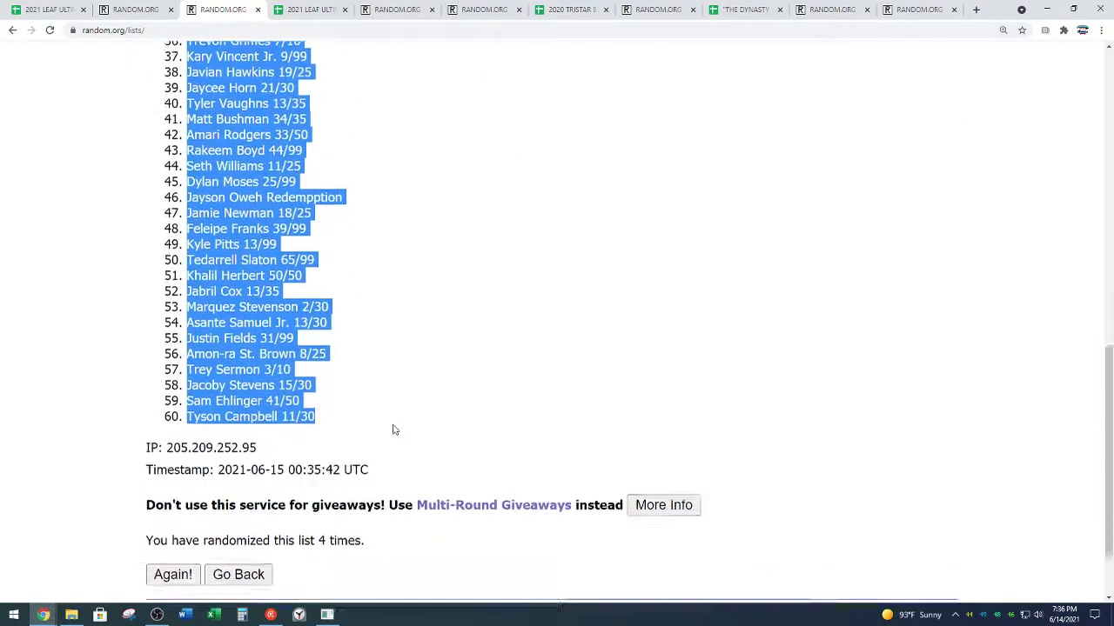
- Paste the randomized hits into column L of the case break #1 Google Sheets spreadsheet, starting at L1
{"action": "left_click", "coordinate": [52, 8]}
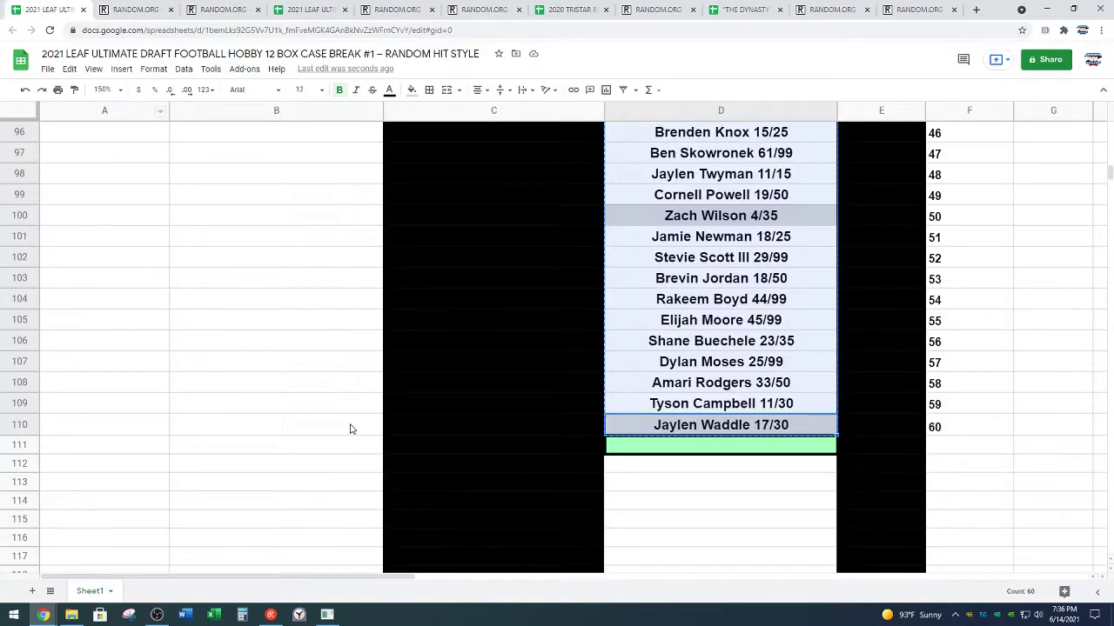
{"action": "left_click_drag", "start_coordinate": [331, 576], "coordinate": [652, 588]}
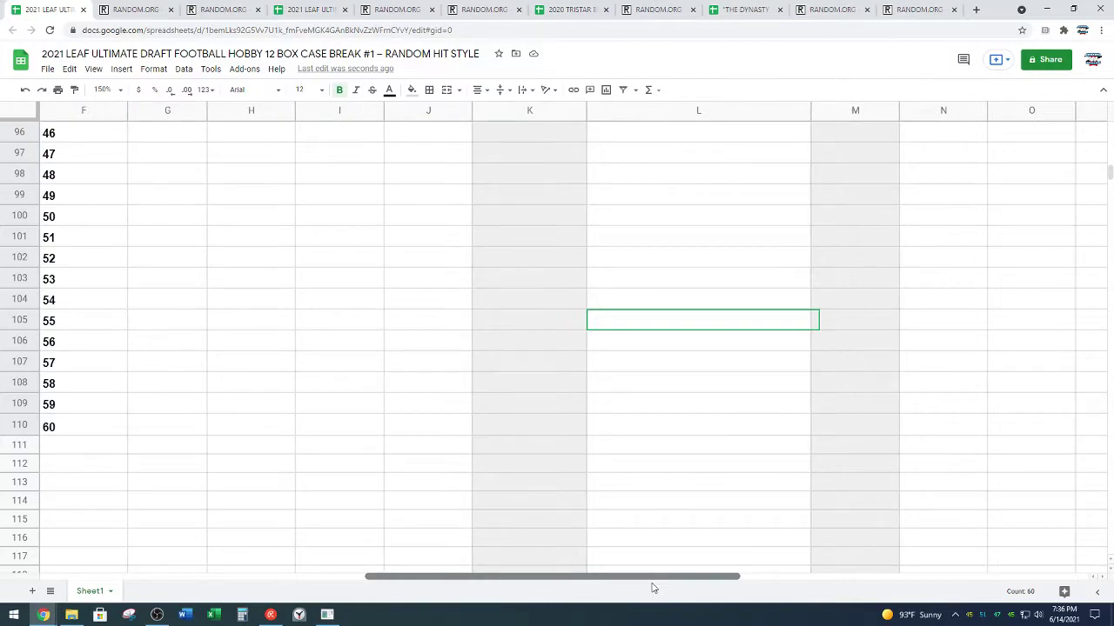
{"action": "scroll", "coordinate": [701, 455], "scroll_direction": "up", "scroll_amount": 20}
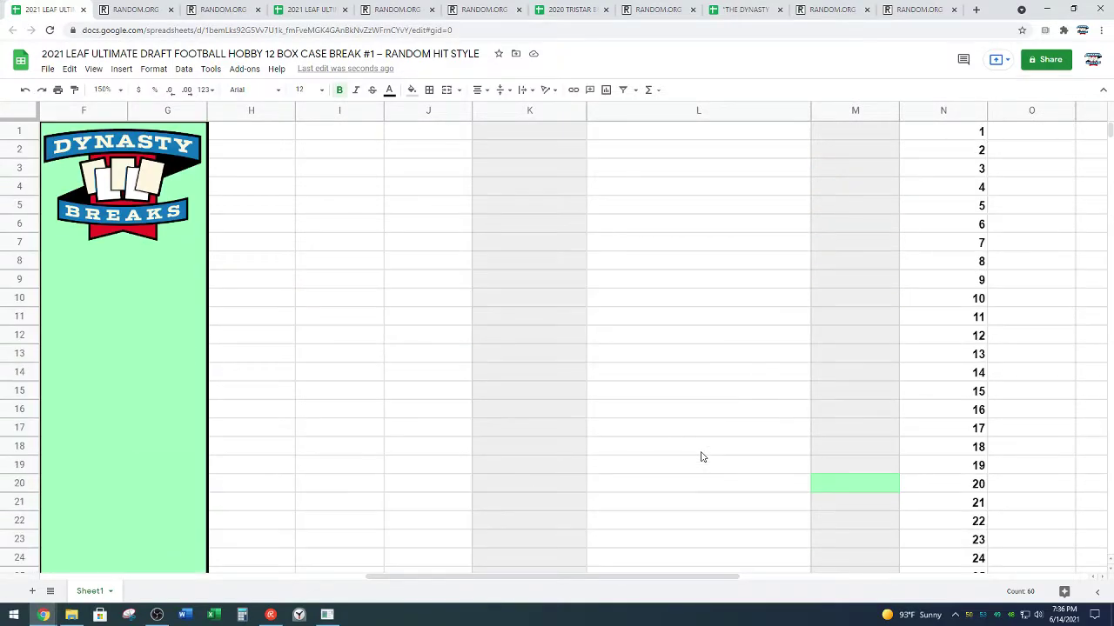
{"action": "left_click", "coordinate": [747, 136]}
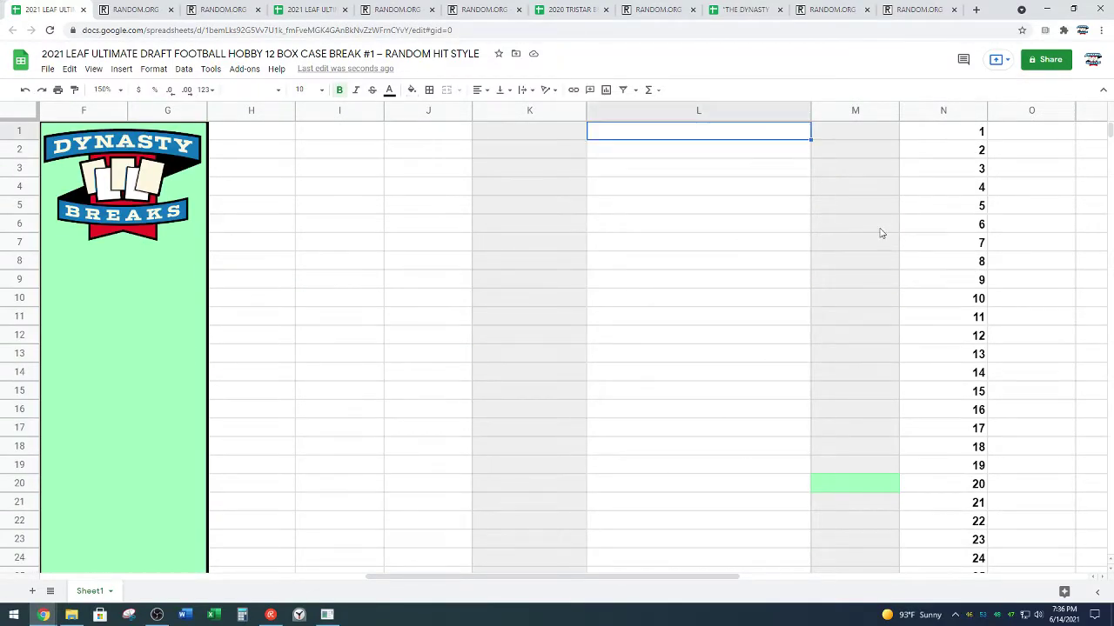
{"action": "key", "text": "ctrl+v"}
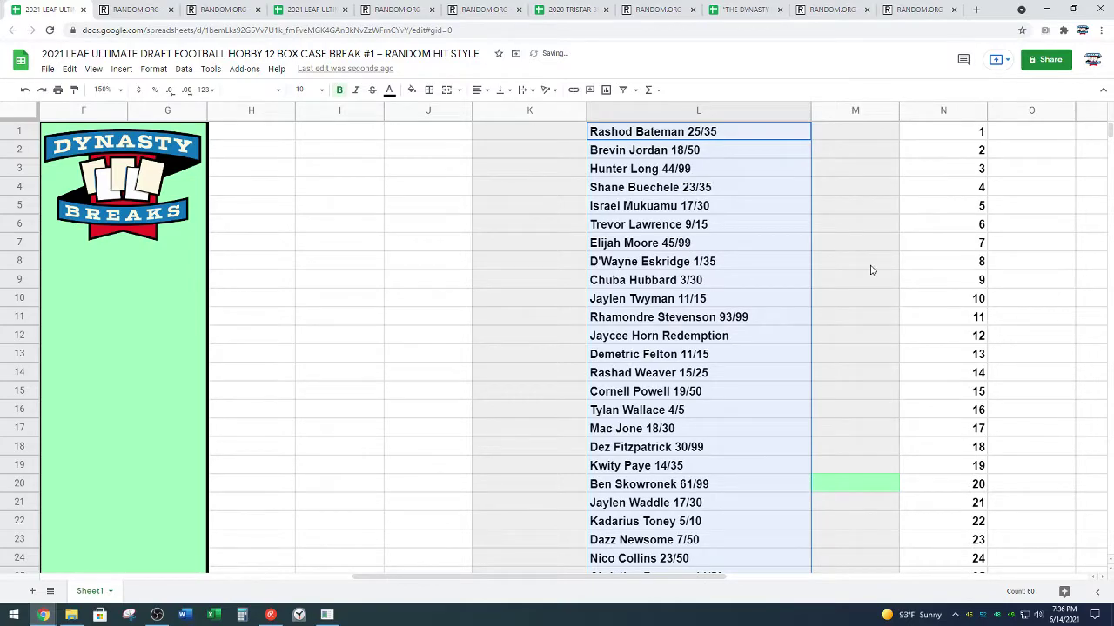
{"action": "left_click", "coordinate": [873, 266]}
- Copy the first 20 hits from L1:L20 into column B beside the participants, starting at B1
{"action": "left_click_drag", "start_coordinate": [751, 137], "coordinate": [746, 488]}
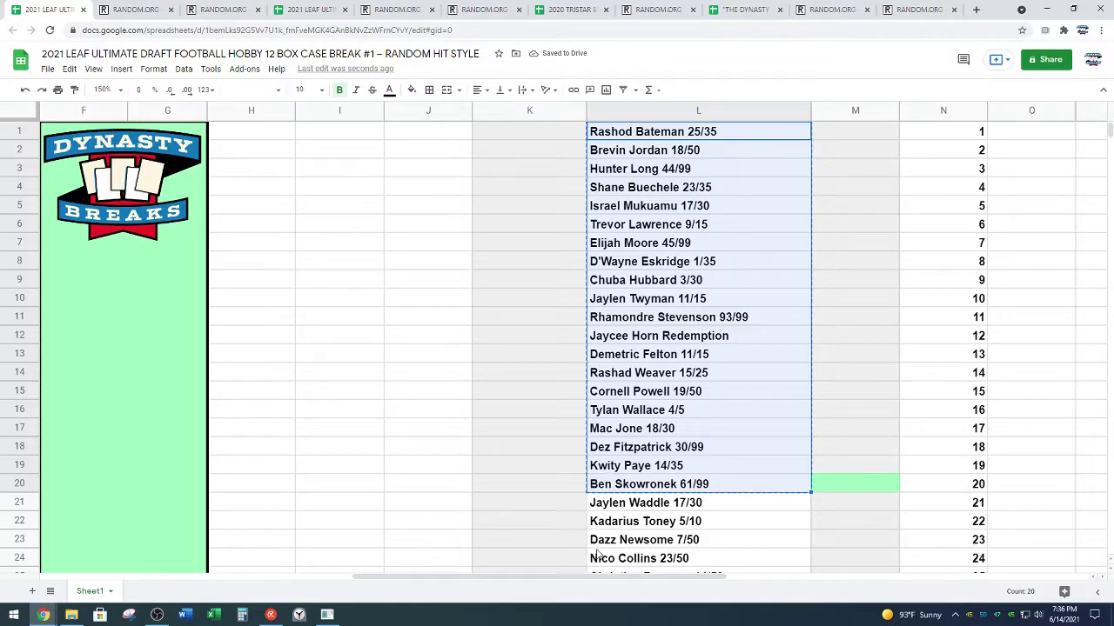
{"action": "left_click_drag", "start_coordinate": [522, 576], "coordinate": [160, 589]}
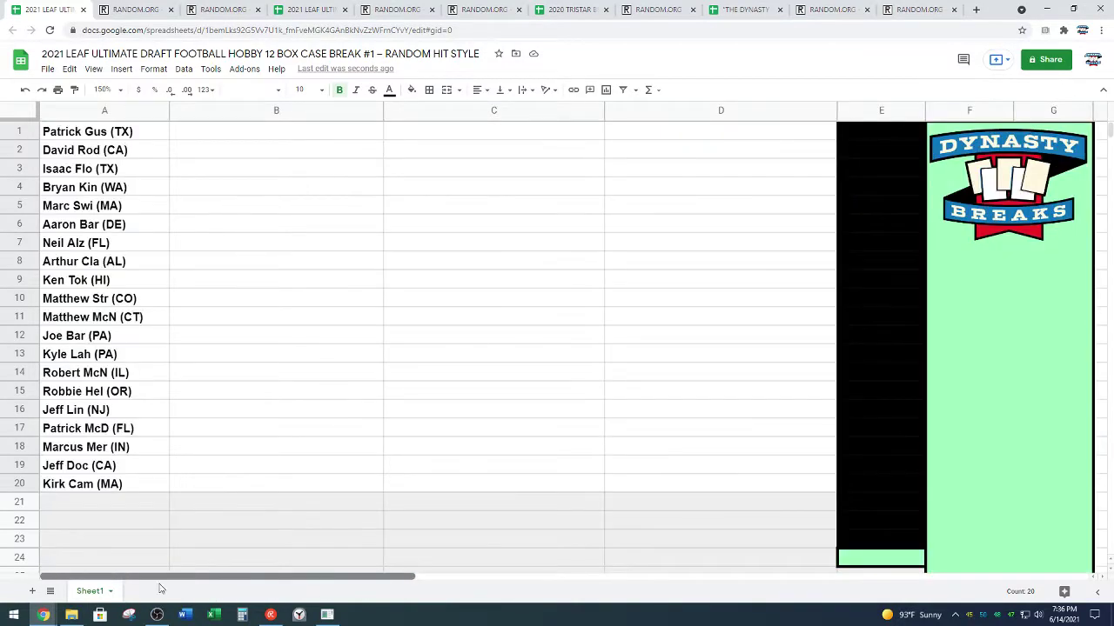
{"action": "left_click", "coordinate": [339, 135]}
{"action": "key", "text": "ctrl+v"}
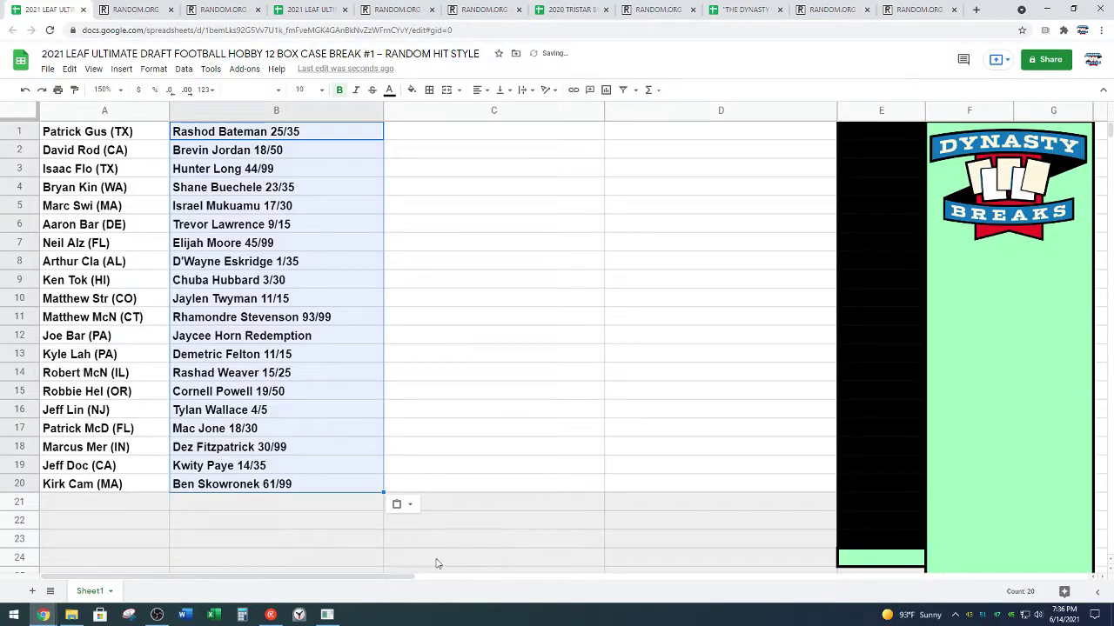
- Copy the next 20 hits from L21:L40 into column C beside the participants, starting at C1
{"action": "left_click_drag", "start_coordinate": [415, 578], "coordinate": [766, 590]}
{"action": "scroll", "coordinate": [820, 492], "scroll_direction": "down", "scroll_amount": 6}
{"action": "left_click_drag", "start_coordinate": [690, 169], "coordinate": [656, 527]}
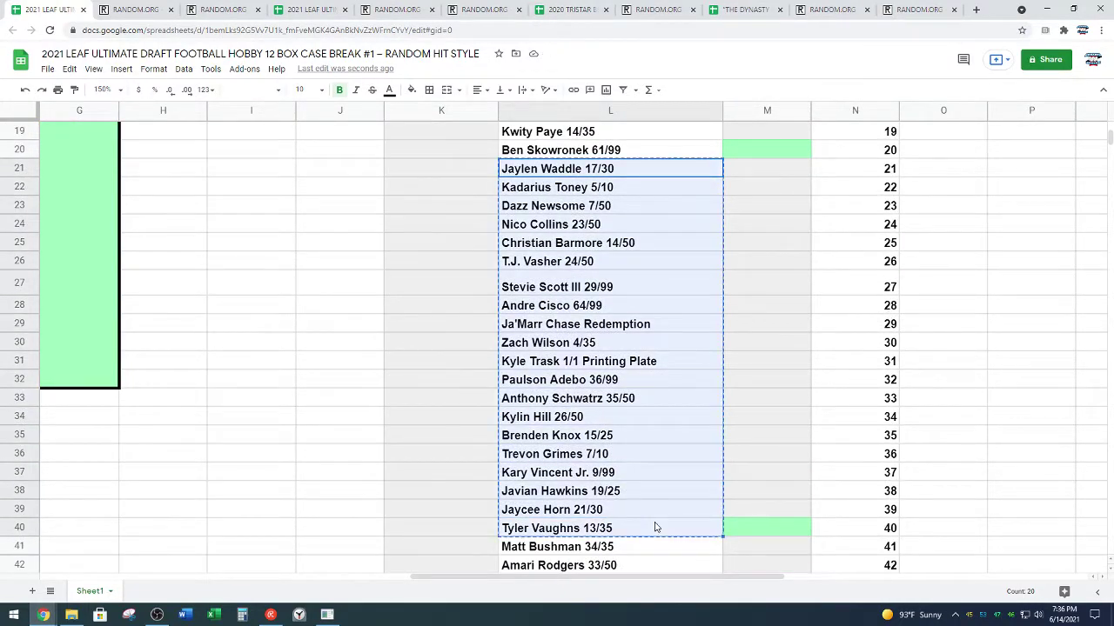
{"action": "left_click_drag", "start_coordinate": [600, 577], "coordinate": [74, 602]}
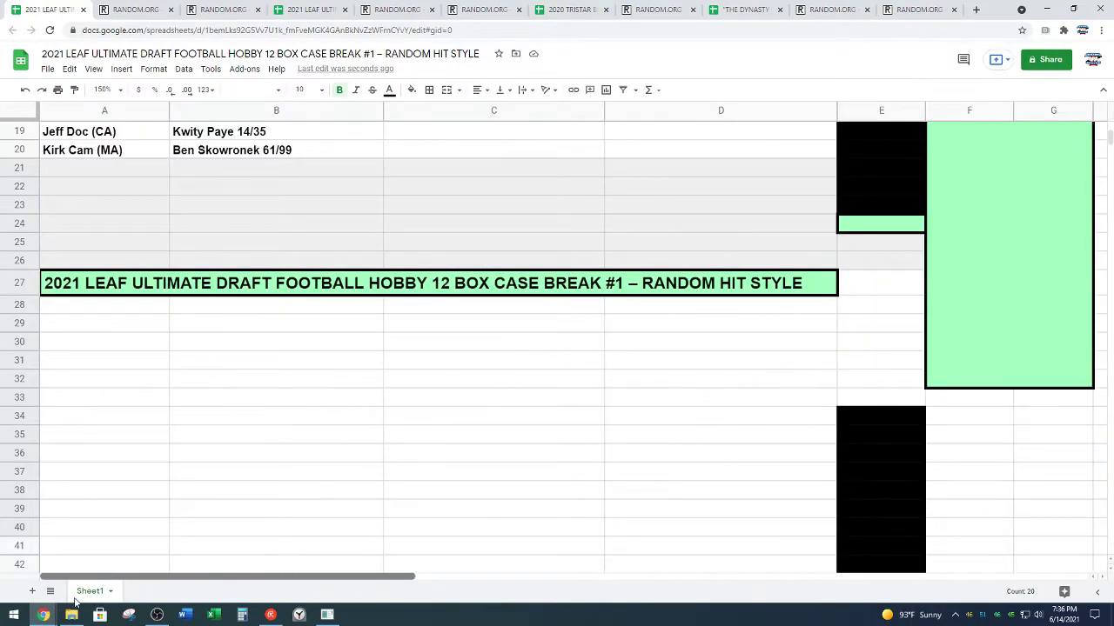
{"action": "scroll", "coordinate": [291, 390], "scroll_direction": "up", "scroll_amount": 6}
{"action": "left_click", "coordinate": [458, 135]}
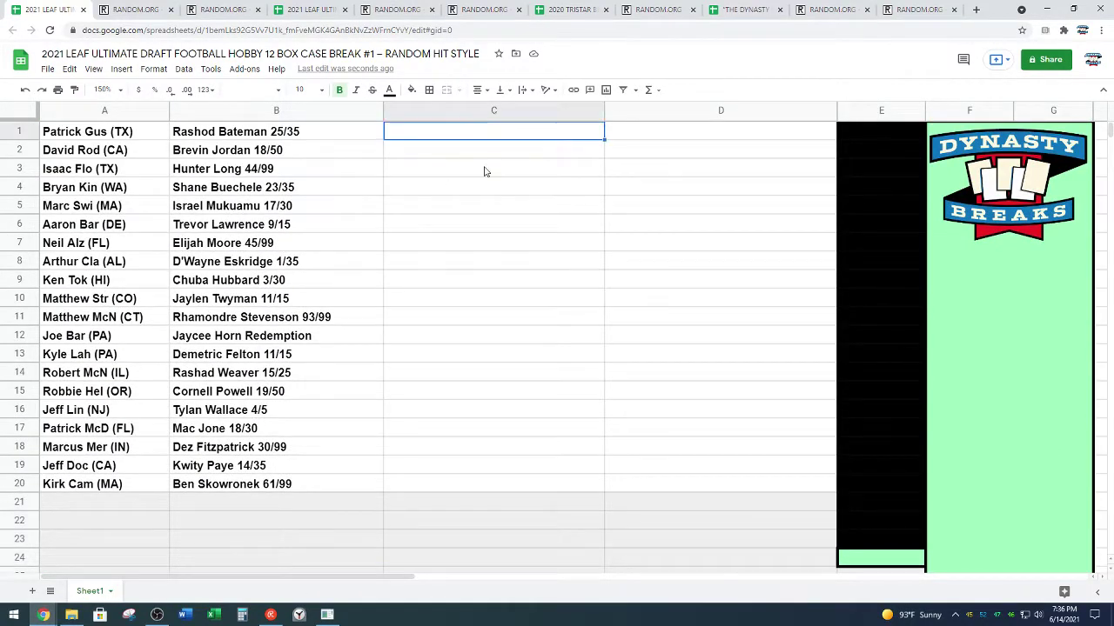
{"action": "key", "text": "ctrl+v"}
- Copy the last 20 hits from L41:L60 into column D beside the participants, starting at D1
{"action": "left_click_drag", "start_coordinate": [395, 582], "coordinate": [705, 582]}
{"action": "scroll", "coordinate": [931, 278], "scroll_direction": "down", "scroll_amount": 8}
{"action": "scroll", "coordinate": [935, 279], "scroll_direction": "down", "scroll_amount": 4}
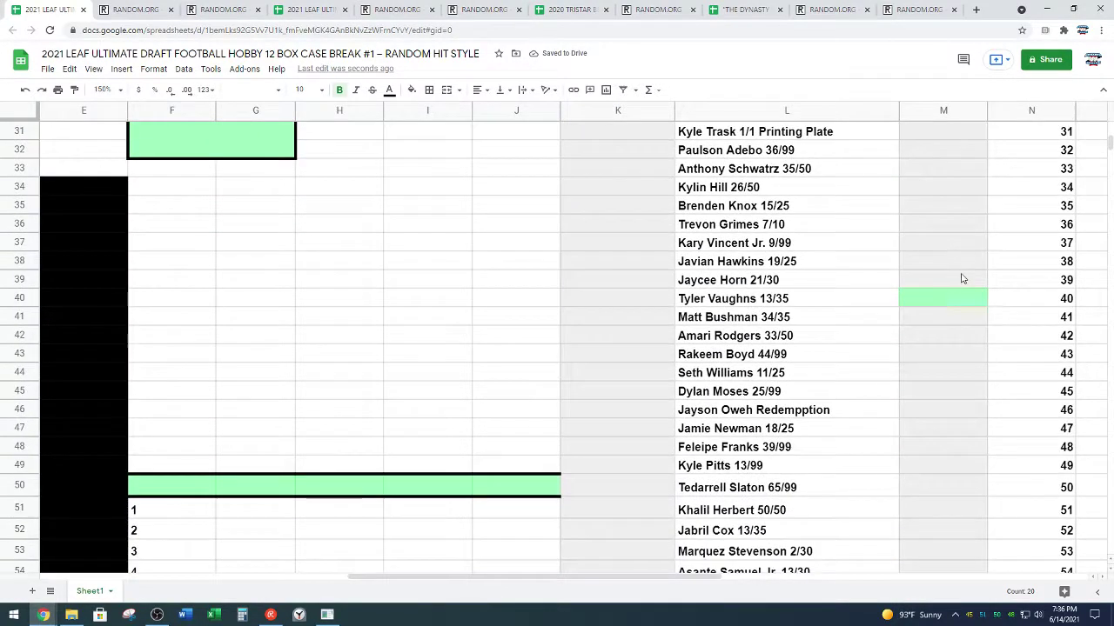
{"action": "left_click_drag", "start_coordinate": [884, 247], "coordinate": [813, 472]}
{"action": "key", "text": "ctrl+c"}
{"action": "scroll", "coordinate": [802, 341], "scroll_direction": "up", "scroll_amount": 4}
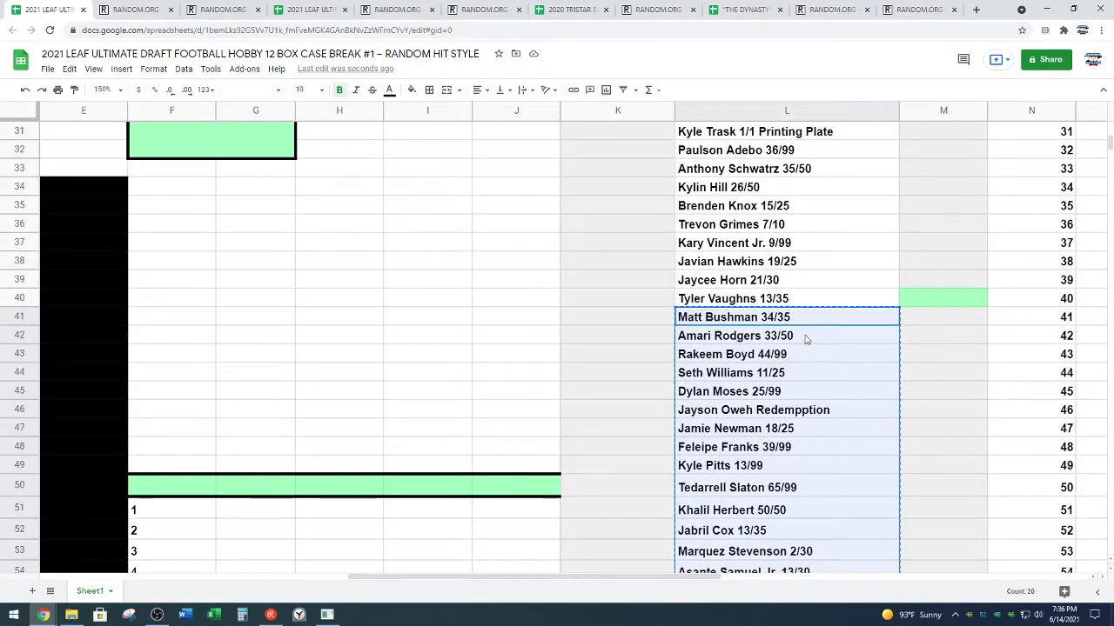
{"action": "left_click_drag", "start_coordinate": [418, 578], "coordinate": [1, 574]}
{"action": "scroll", "coordinate": [410, 331], "scroll_direction": "up", "scroll_amount": 10}
{"action": "left_click", "coordinate": [671, 132]}
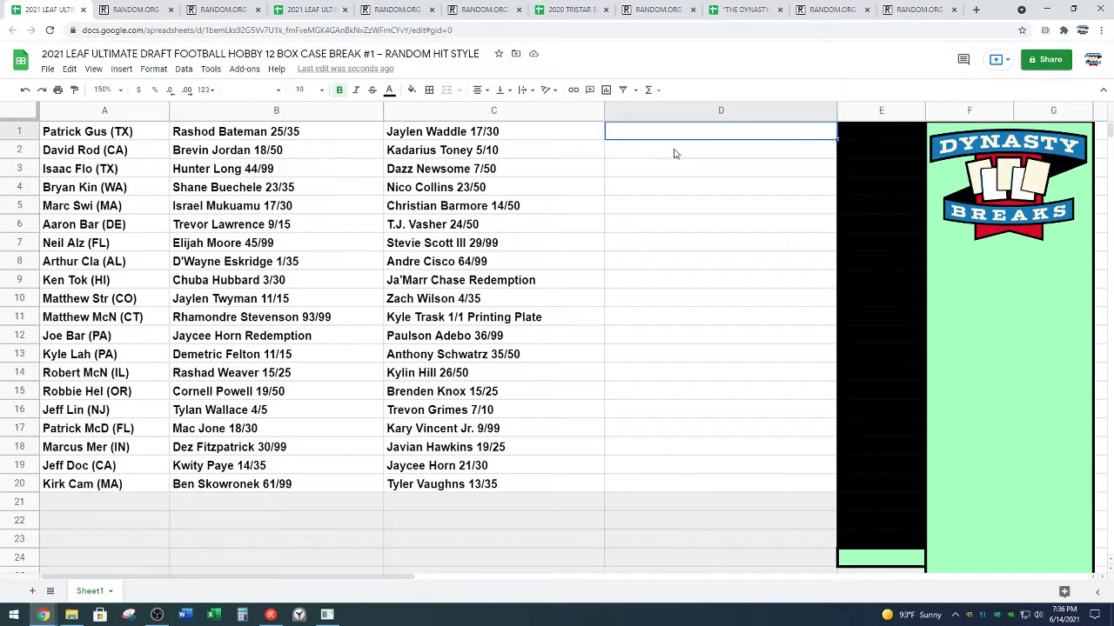
{"action": "key", "text": "ctrl+v"}
{"action": "left_click", "coordinate": [519, 504]}
- Center the participants and their hits horizontally in the range A1:D20
{"action": "left_click_drag", "start_coordinate": [87, 131], "coordinate": [712, 487]}
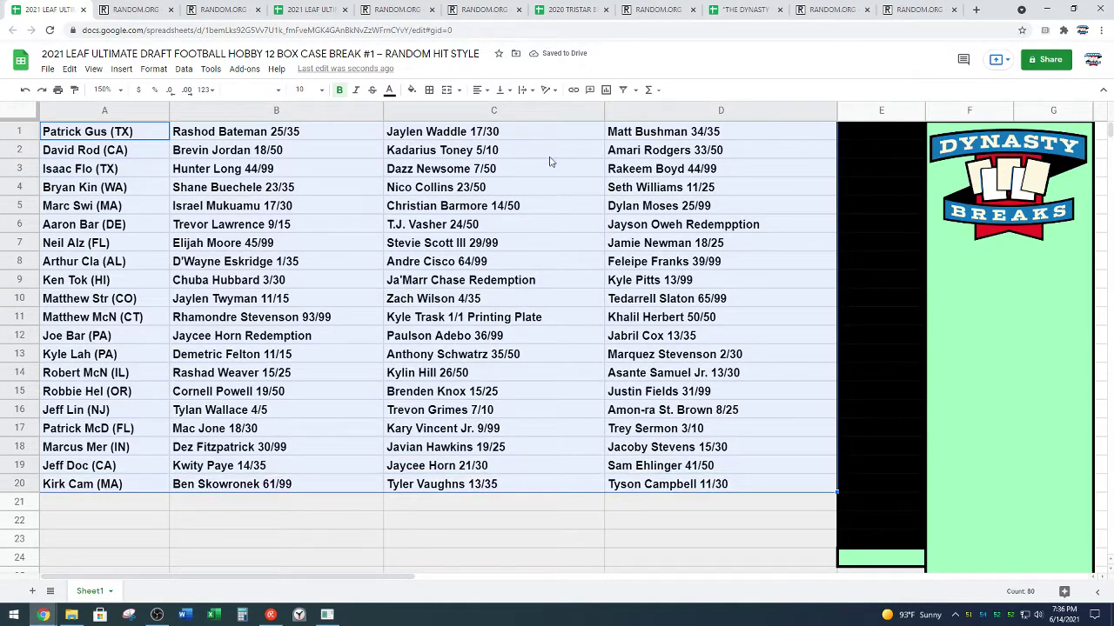
{"action": "left_click", "coordinate": [480, 91]}
{"action": "left_click", "coordinate": [492, 112]}
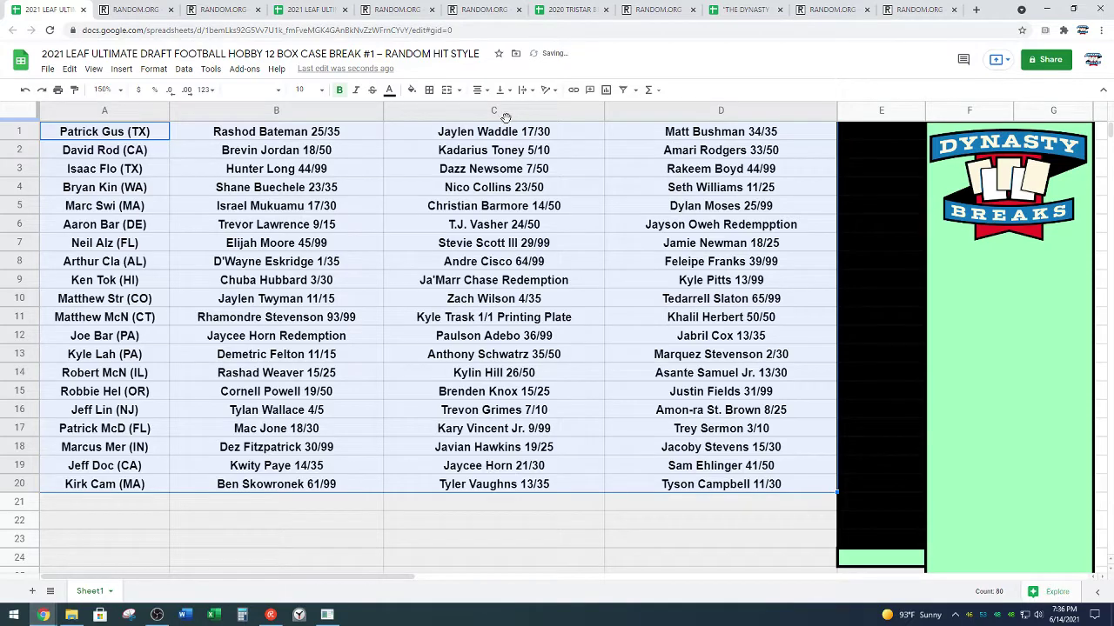
- Set the sheet's zoom to 165% and deselect the table of participants and hits
{"action": "left_click", "coordinate": [105, 90]}
{"action": "type", "text": "165"}
{"action": "key", "text": "Return"}
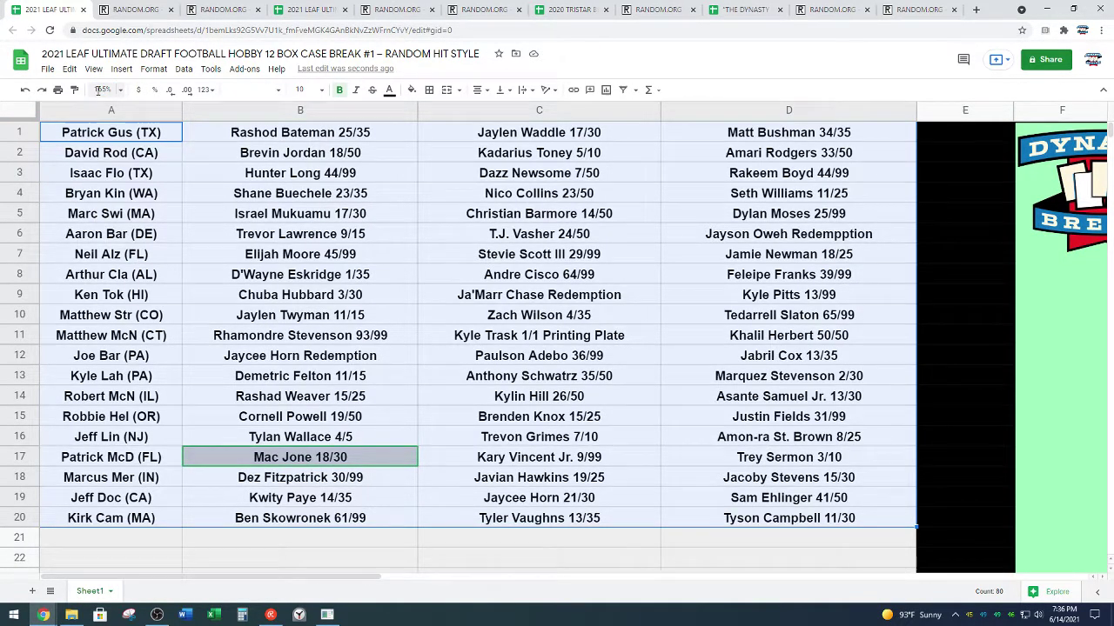
{"action": "left_click", "coordinate": [1029, 504]}
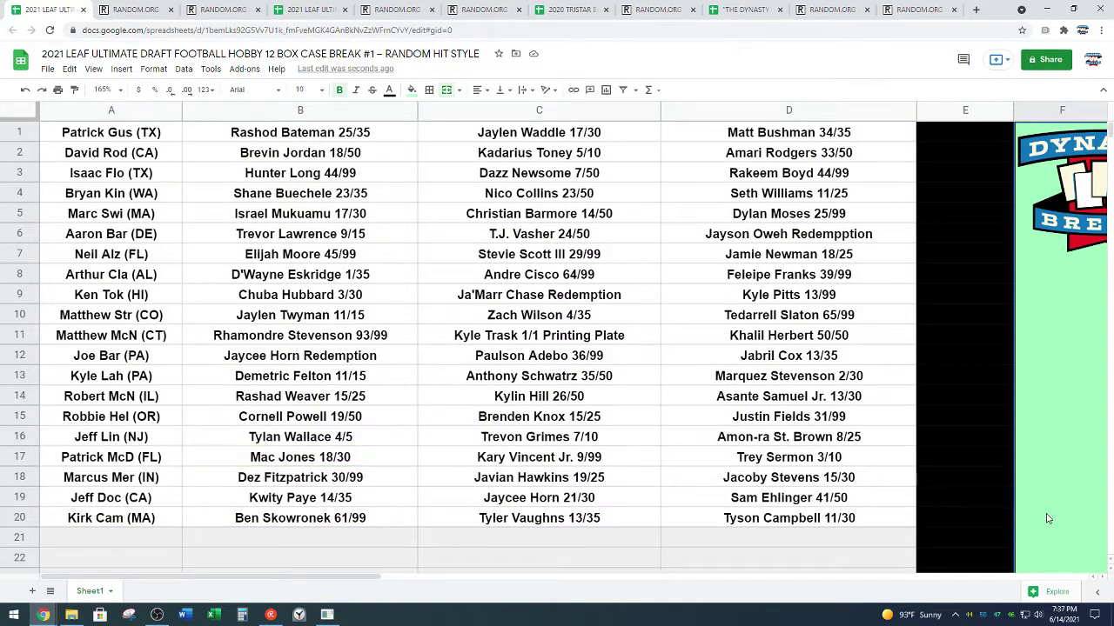